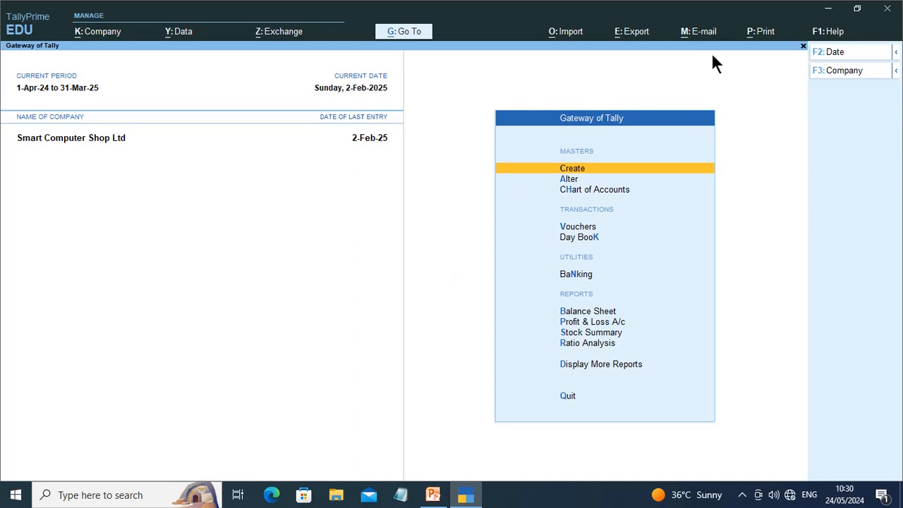
# Step: Start a new sales voucher and select the customer's ledger as the party account
pyautogui.click(576, 229)
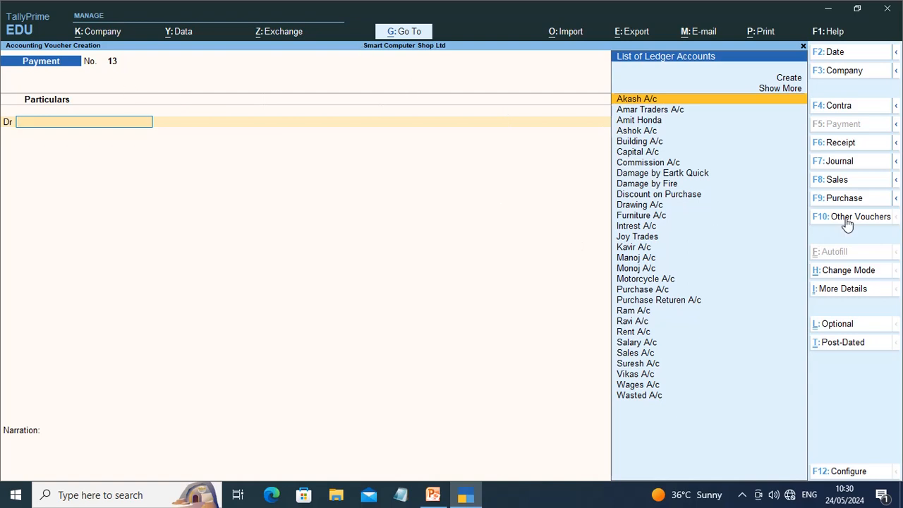
pyautogui.click(822, 179)
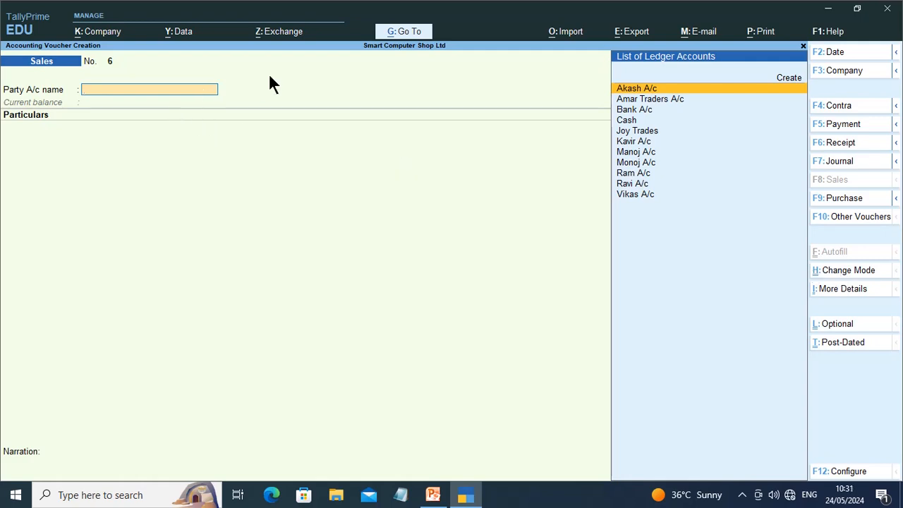
pyautogui.click(629, 184)
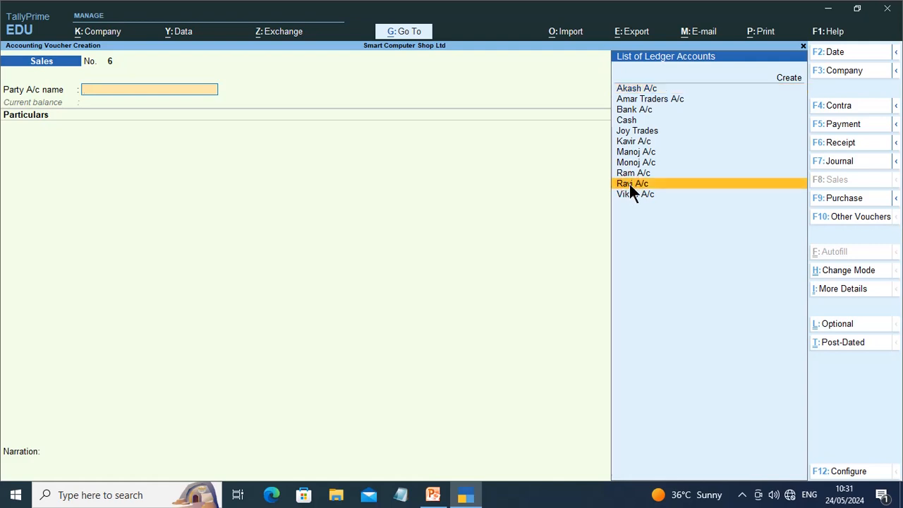
pyautogui.press('Return')
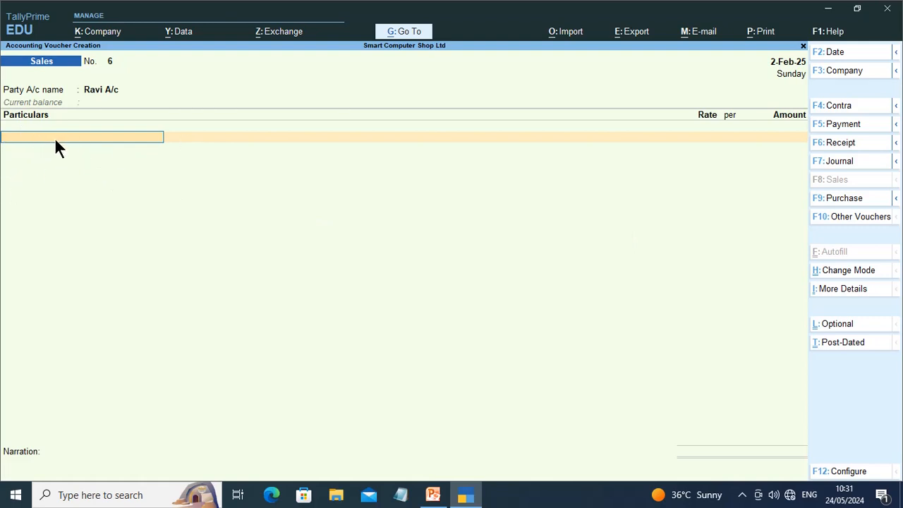
# Step: Enter the Sales A/c ledger with an amount of 15,000 as the first line of the sales voucher
pyautogui.write('S')
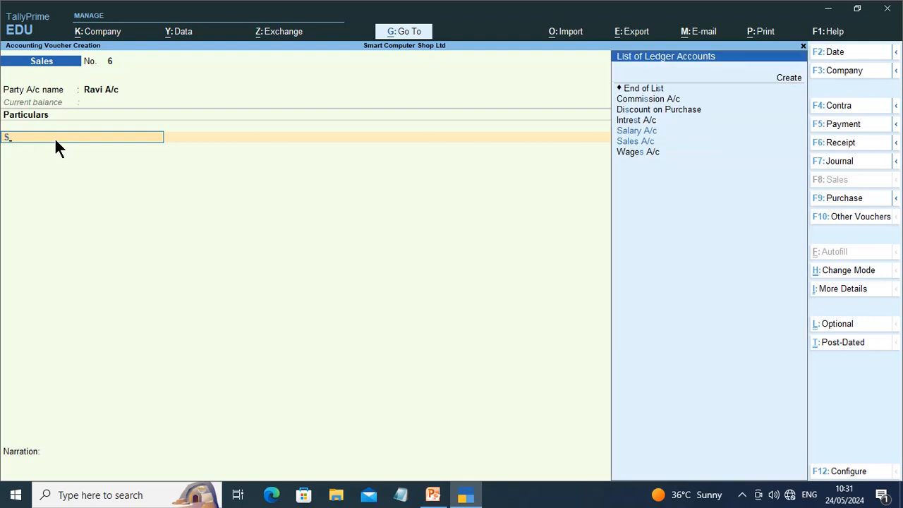
pyautogui.press('Down')
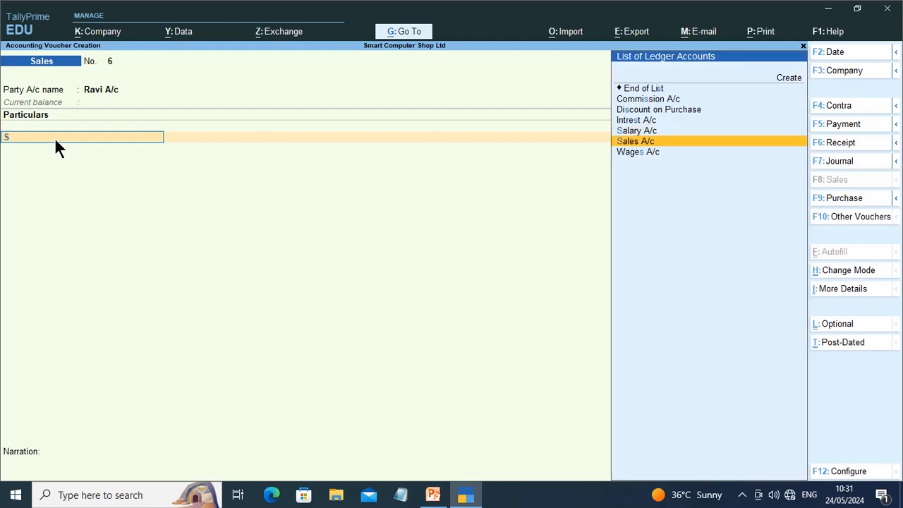
pyautogui.press('Return')
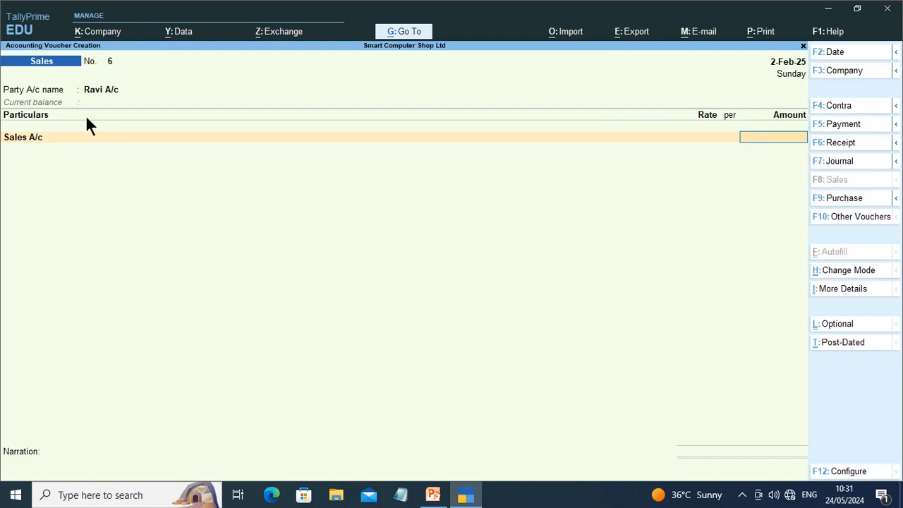
pyautogui.write('15000')
pyautogui.press('Return')
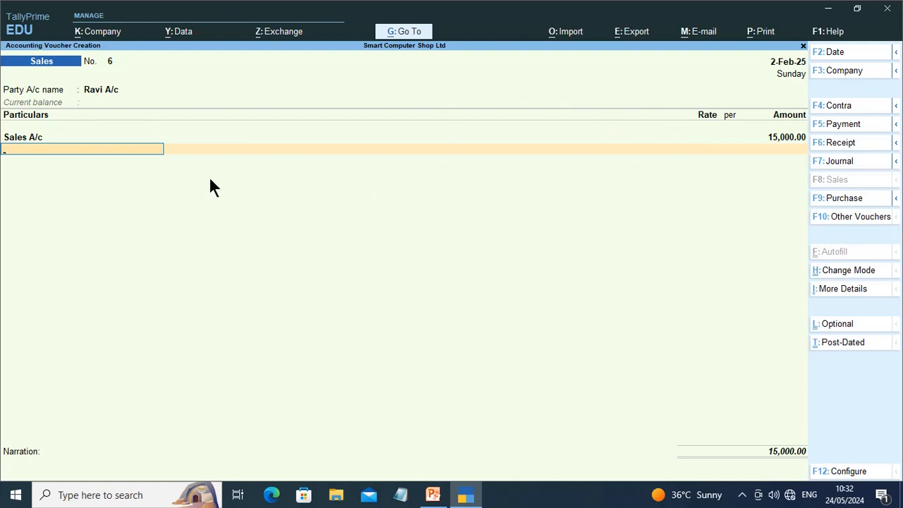
# Step: Change the sales voucher mode to Item Invoice
pyautogui.click(865, 272)
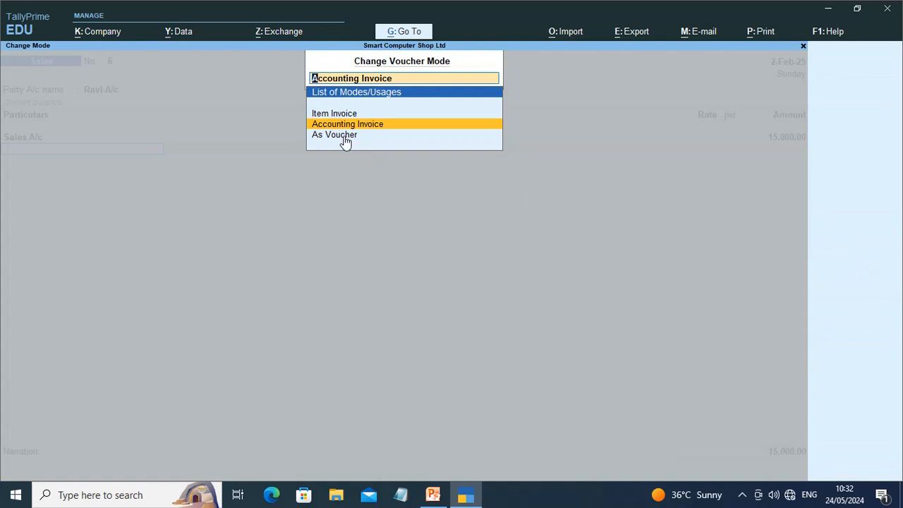
pyautogui.click(333, 117)
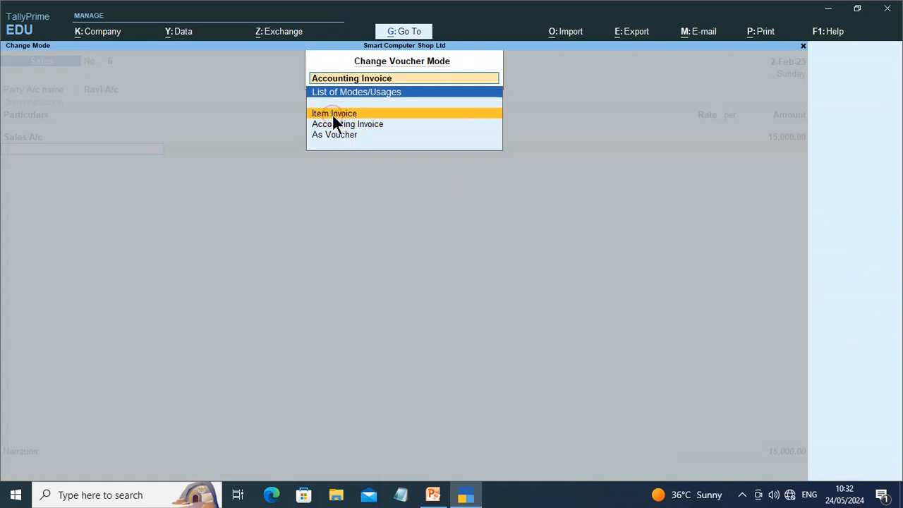
pyautogui.click(333, 114)
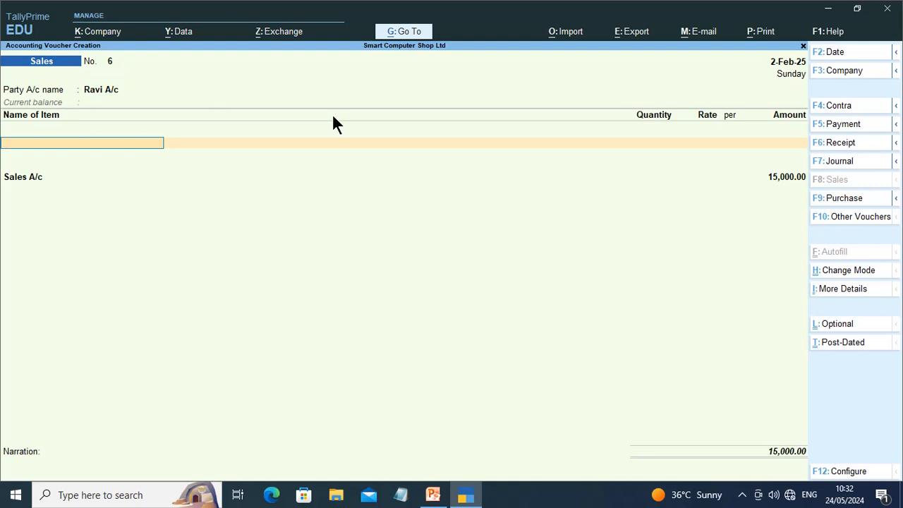
# Step: Add the stock item 1 Gb Ram with a quantity of 30 pic at a rate of 500
pyautogui.write('1')
pyautogui.press('Down')
pyautogui.press('Down')
pyautogui.press('Down')
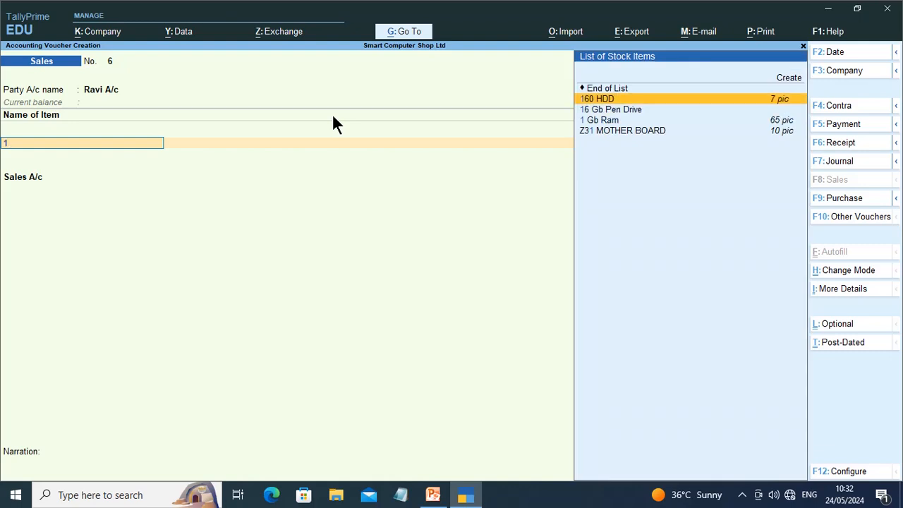
pyautogui.press('Return')
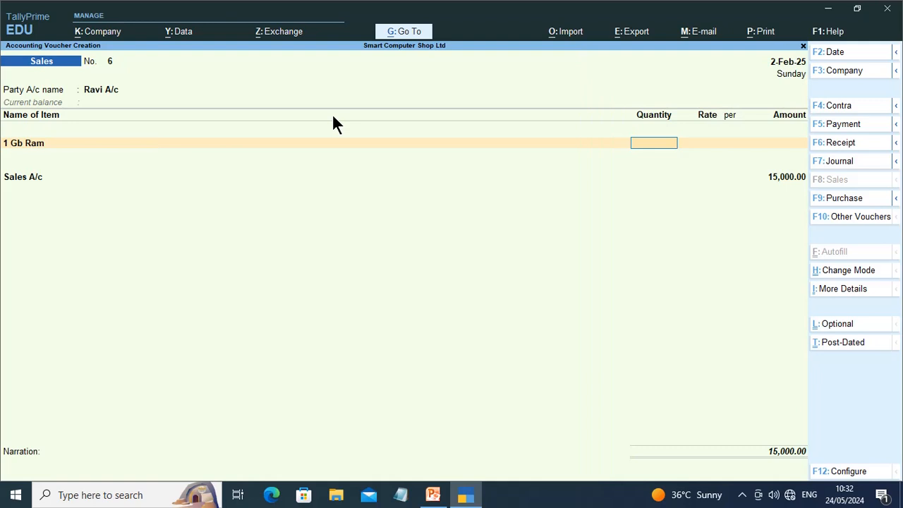
pyautogui.write('30')
pyautogui.press('Return')
pyautogui.write('5')
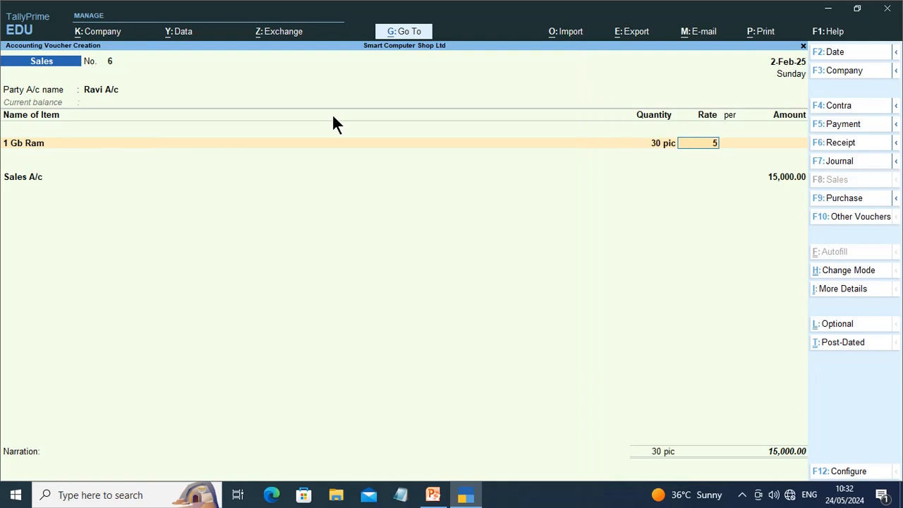
pyautogui.write('00')
pyautogui.press('Return')
pyautogui.press('Return')
pyautogui.press('Return')
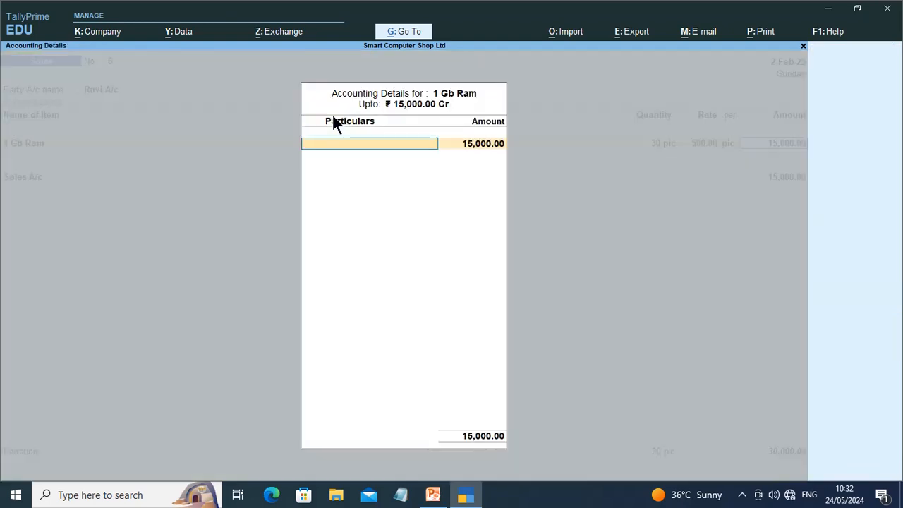
# Step: Accept the accounting details for the full 1 Gb Ram amount and finish the item list
pyautogui.press('Return')
pyautogui.press('Return')
pyautogui.press('Return')
pyautogui.press('Return')
pyautogui.press('Return')
pyautogui.press('Return')
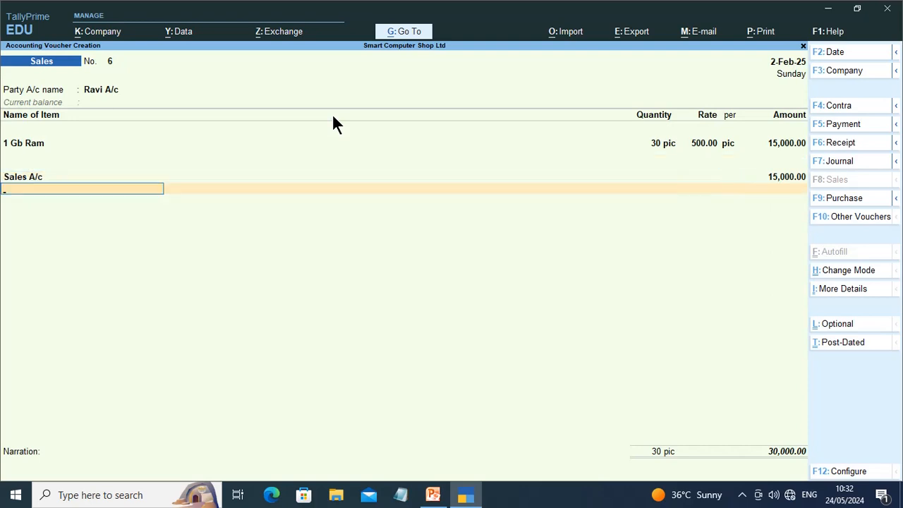
pyautogui.press('Return')
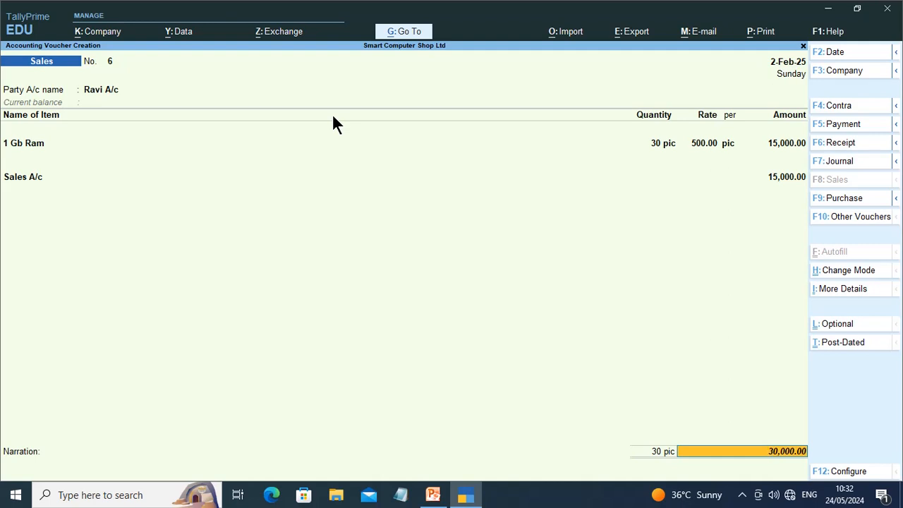
# Step: Remove the extra Sales A/c line below the item by replacing it with End of List
pyautogui.press('BackSpace')
pyautogui.press('BackSpace')
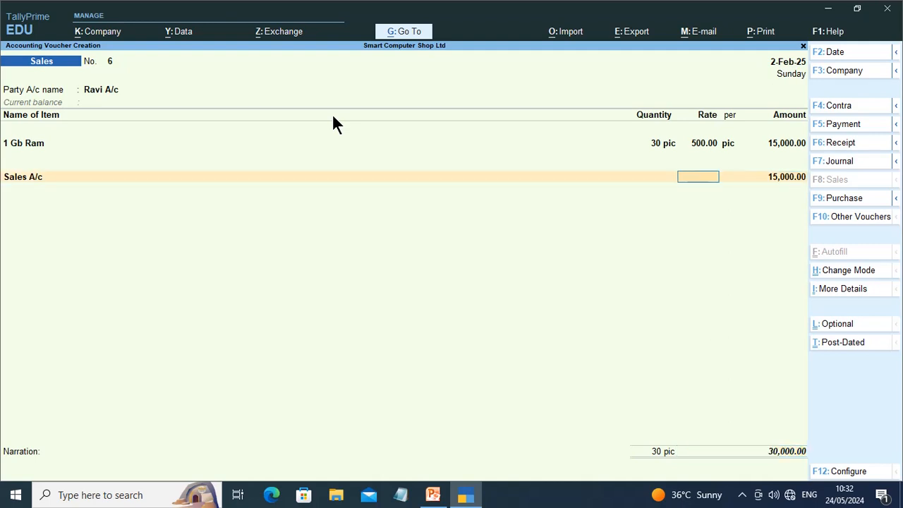
pyautogui.press('BackSpace')
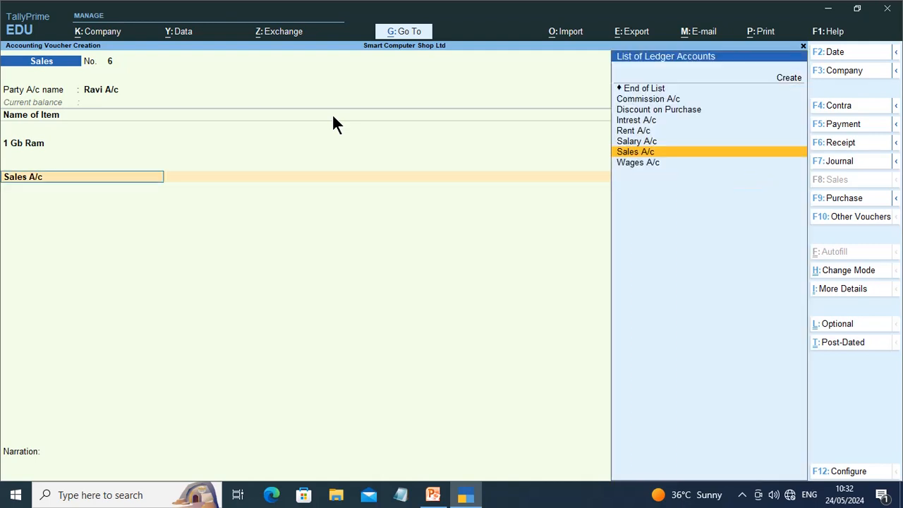
pyautogui.press('Up')
pyautogui.press('Up')
pyautogui.press('Up')
pyautogui.press('Up')
pyautogui.press('Up')
pyautogui.press('Up')
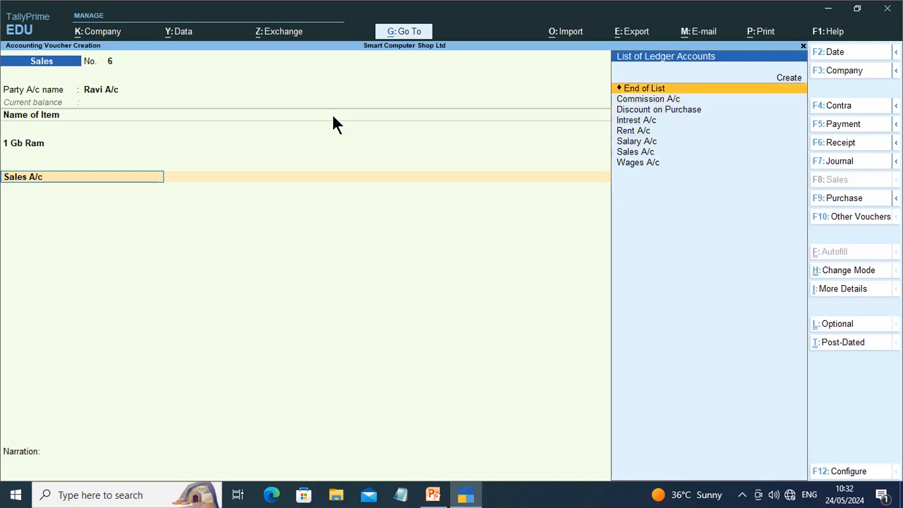
pyautogui.press('Return')
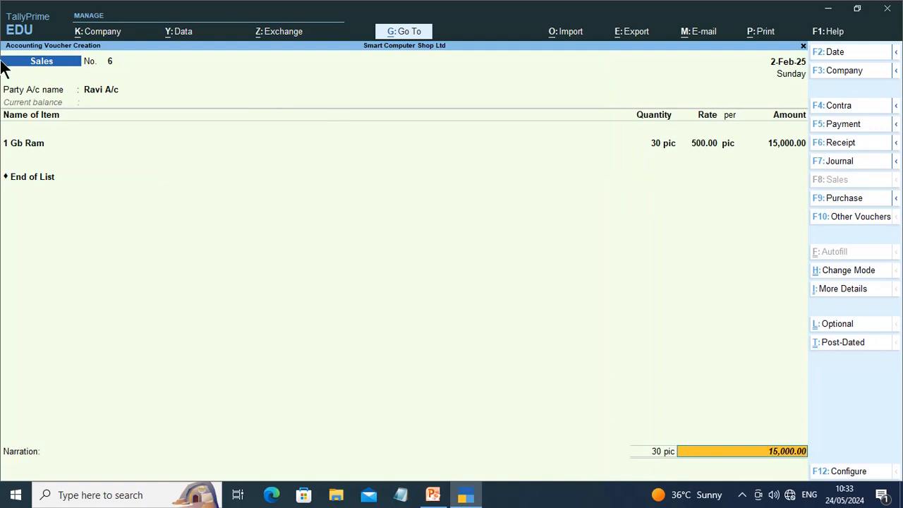
# Step: Set the voucher date to 1-9-24 and continue to the bill-wise details
pyautogui.press('F2')
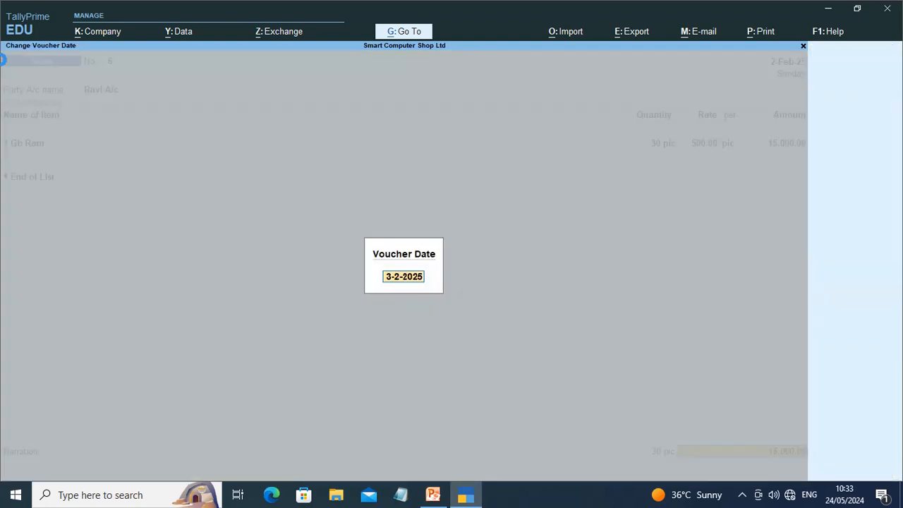
pyautogui.write('1 9 24')
pyautogui.press('Return')
pyautogui.press('Return')
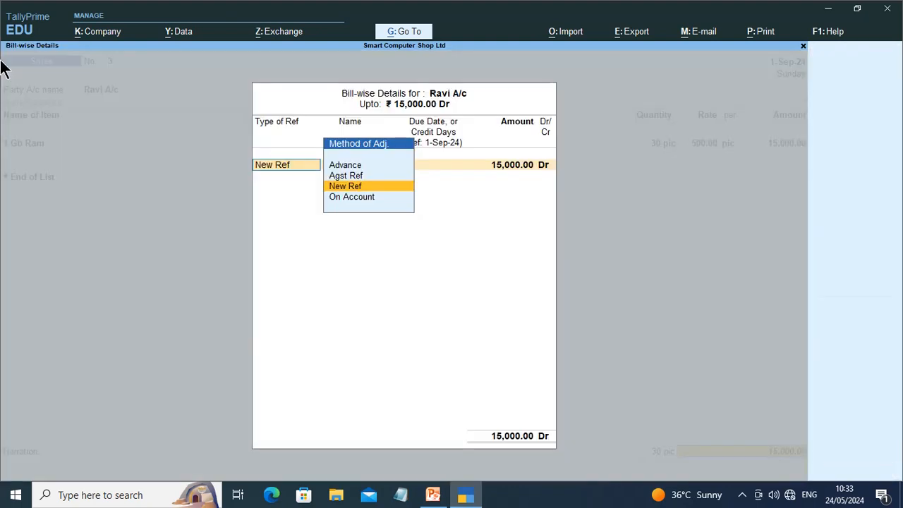
# Step: Record the full bill amount as a New Ref, and save the sales voucher without a narration
pyautogui.press('Return')
pyautogui.press('Return')
pyautogui.press('Return')
pyautogui.press('Return')
pyautogui.press('Return')
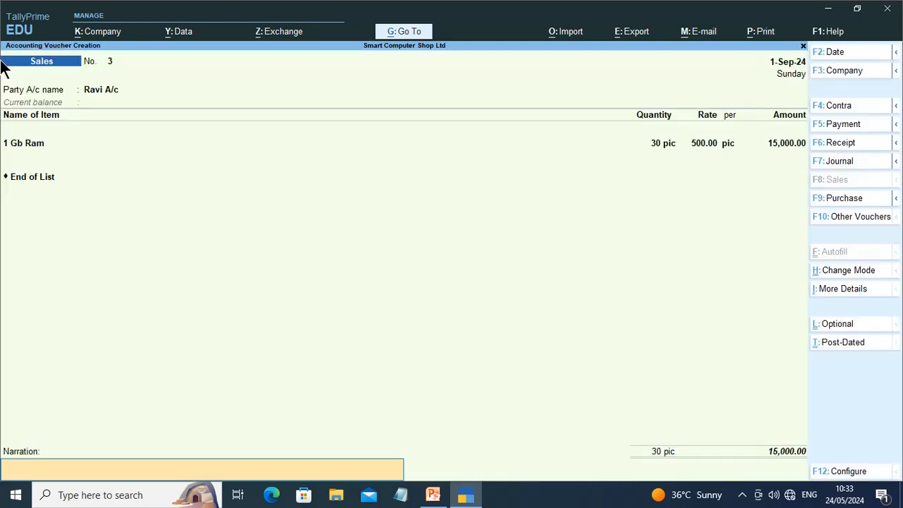
pyautogui.press('Return')
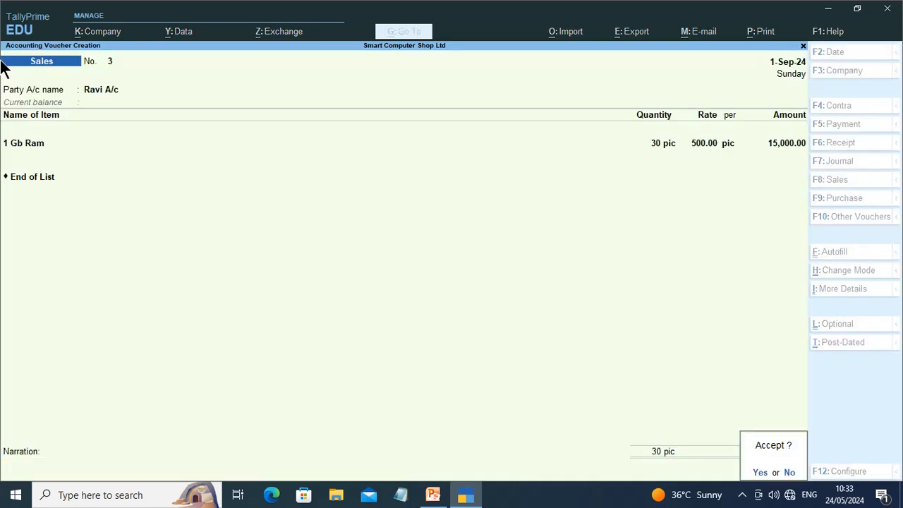
pyautogui.press('Return')
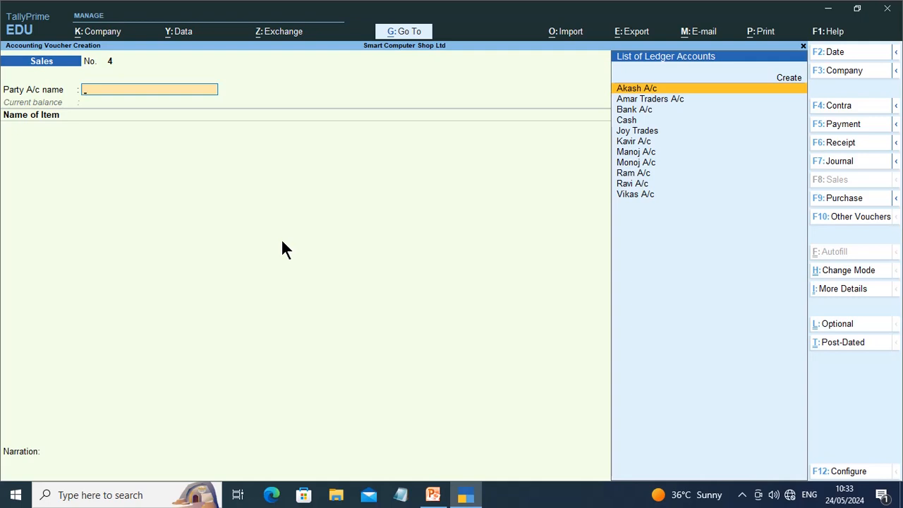
pyautogui.press('Escape')
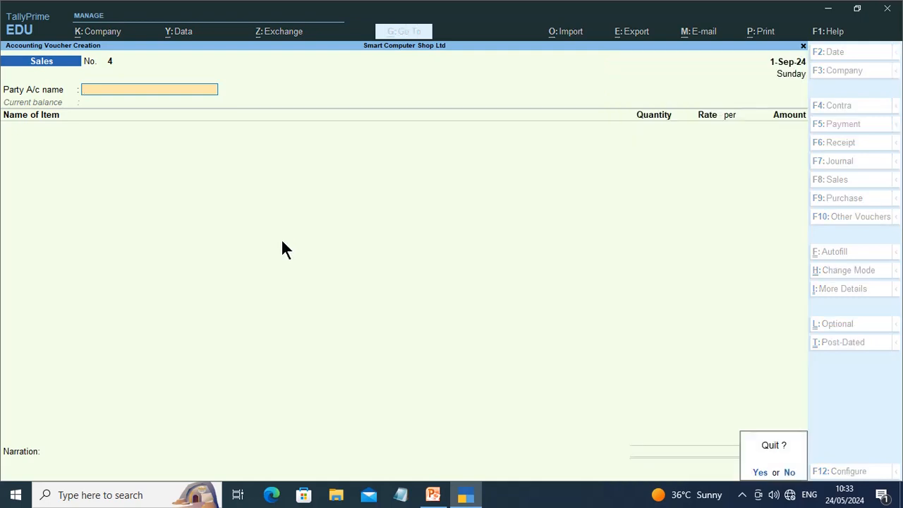
pyautogui.press('Return')
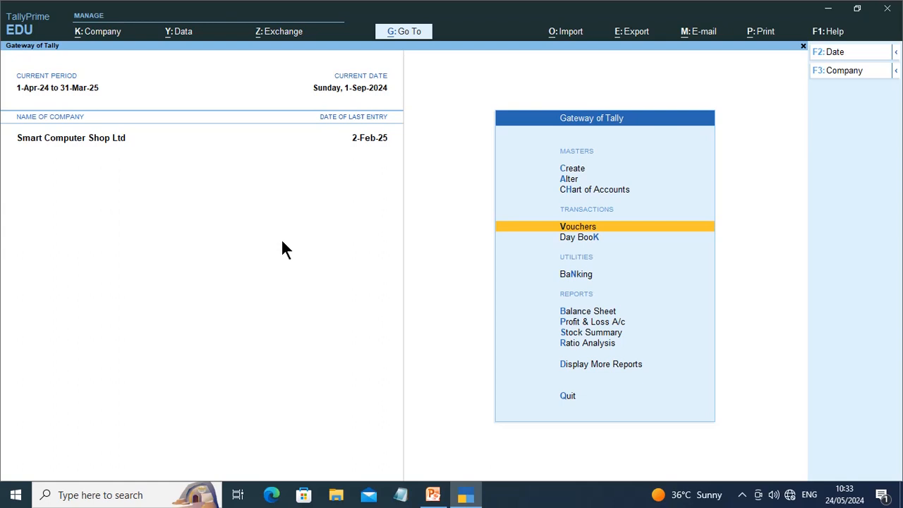
# Step: Open the Balance Sheet and expand it to the detailed view
pyautogui.press('Down')
pyautogui.press('Down')
pyautogui.press('Down')
pyautogui.press('Down')
pyautogui.press('Up')
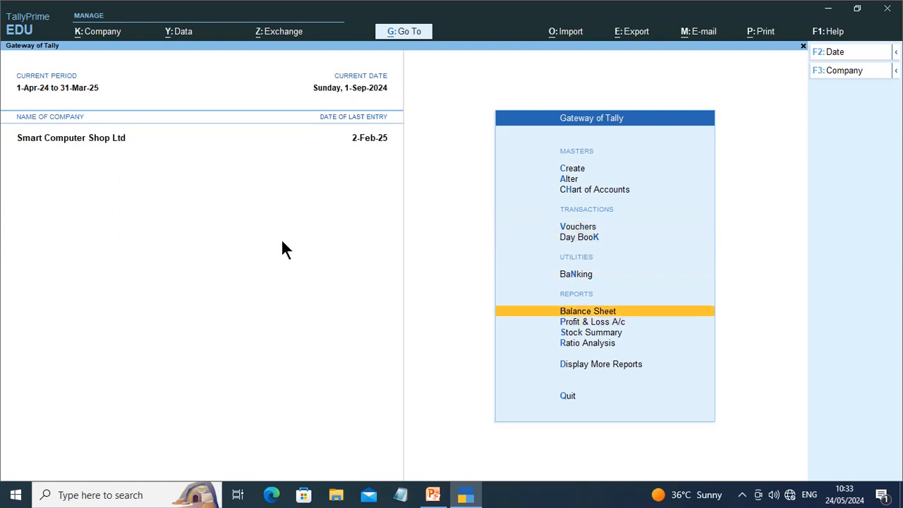
pyautogui.press('Return')
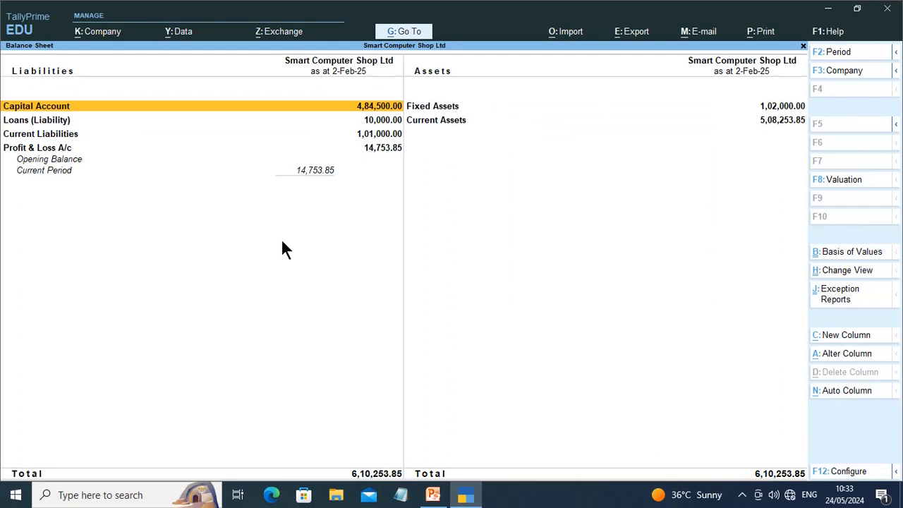
pyautogui.hotkey('alt', 'F5')
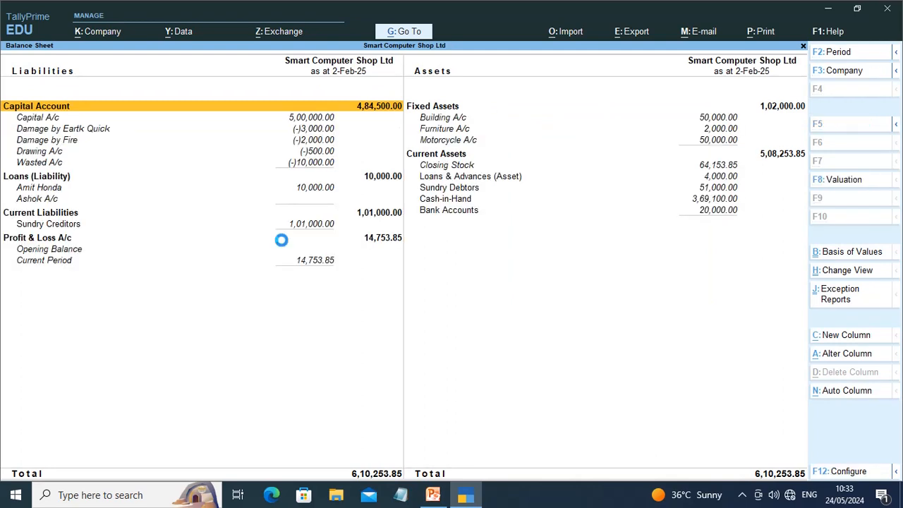
# Step: Open Sundry Debtors under Current Assets and check the closing balance of the customer used in the sales voucher
pyautogui.press('Right')
pyautogui.press('Down')
pyautogui.press('Down')
pyautogui.press('Down')
pyautogui.press('Down')
pyautogui.press('Down')
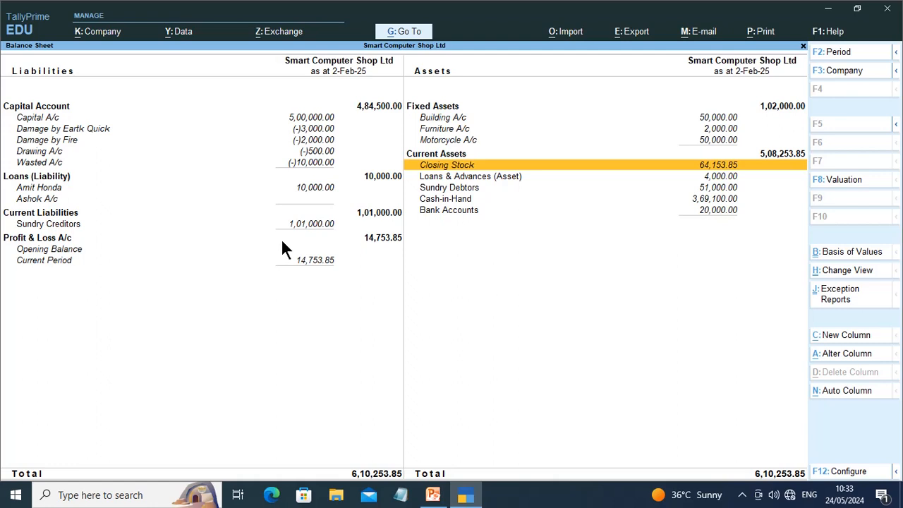
pyautogui.press('Down')
pyautogui.press('Down')
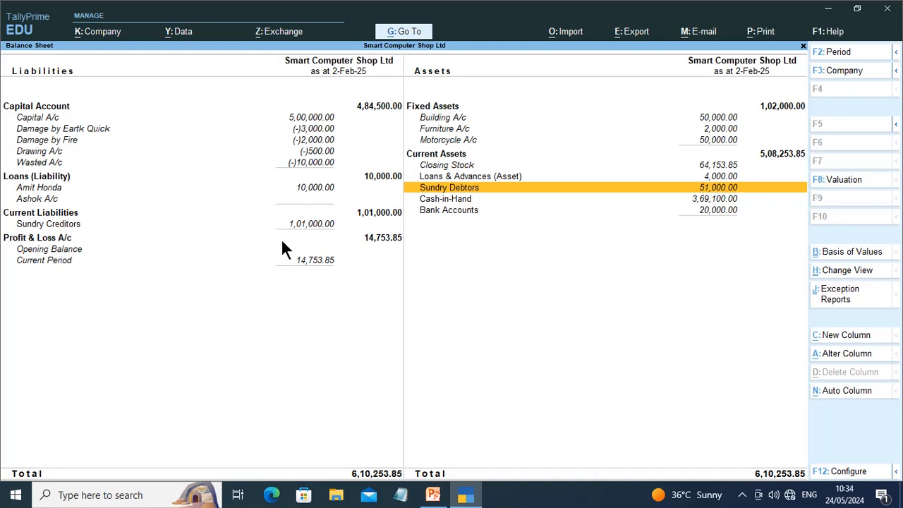
pyautogui.press('Return')
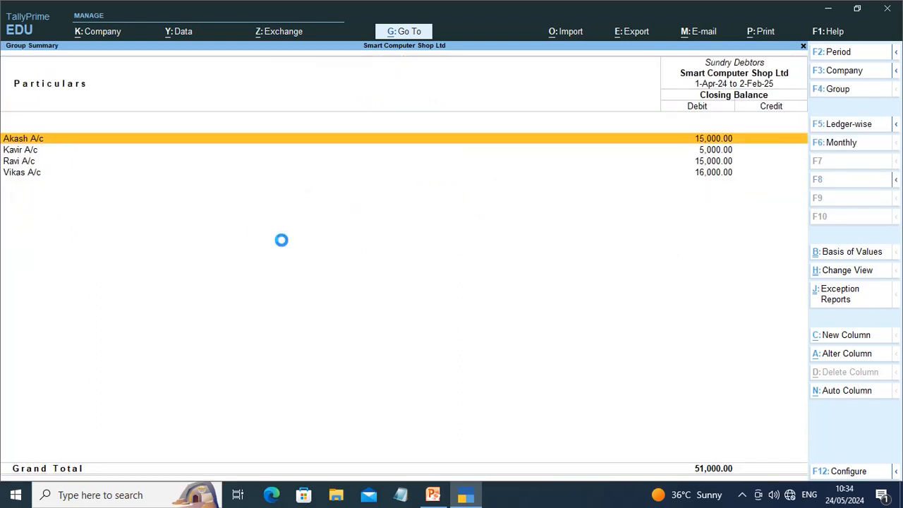
pyautogui.press('Down')
pyautogui.press('Down')
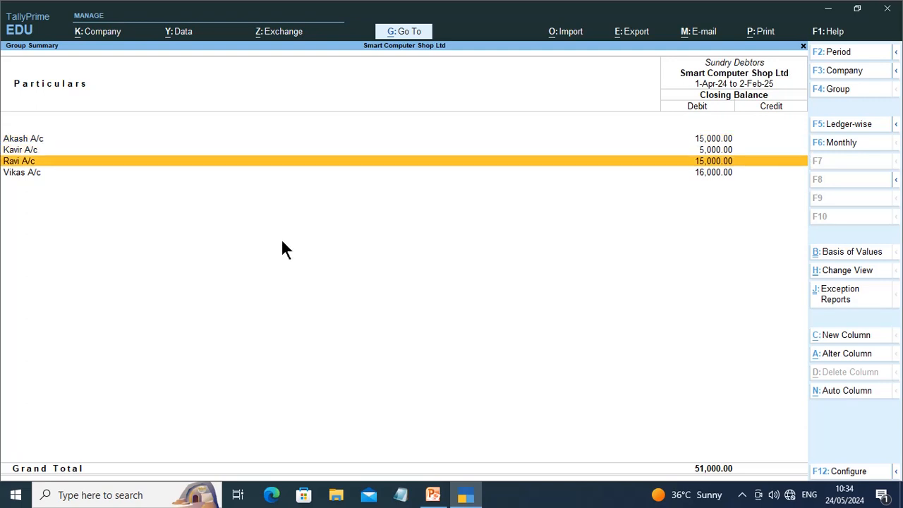
# Step: Return to the Balance Sheet, check the Profit & Loss A/c under Liabilities, and close the report
pyautogui.press('Escape')
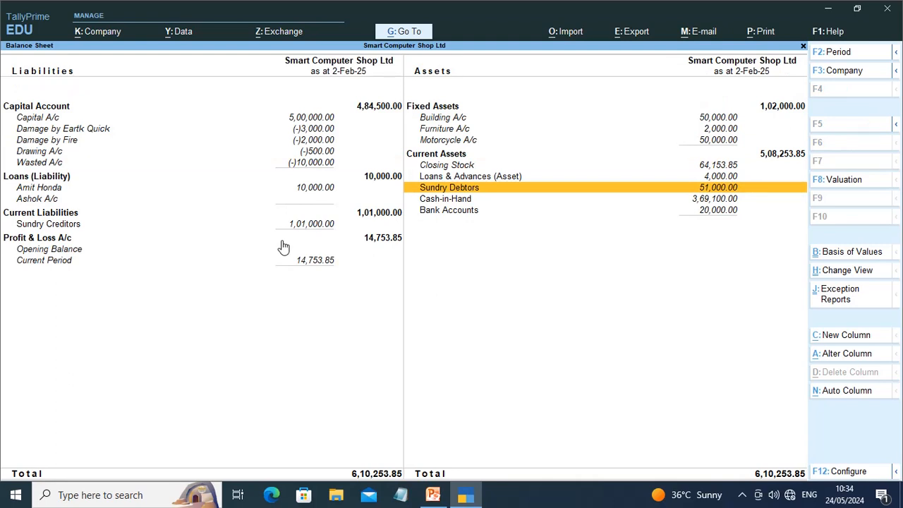
pyautogui.press('Left')
pyautogui.press('Down')
pyautogui.press('Down')
pyautogui.press('Down')
pyautogui.press('Down')
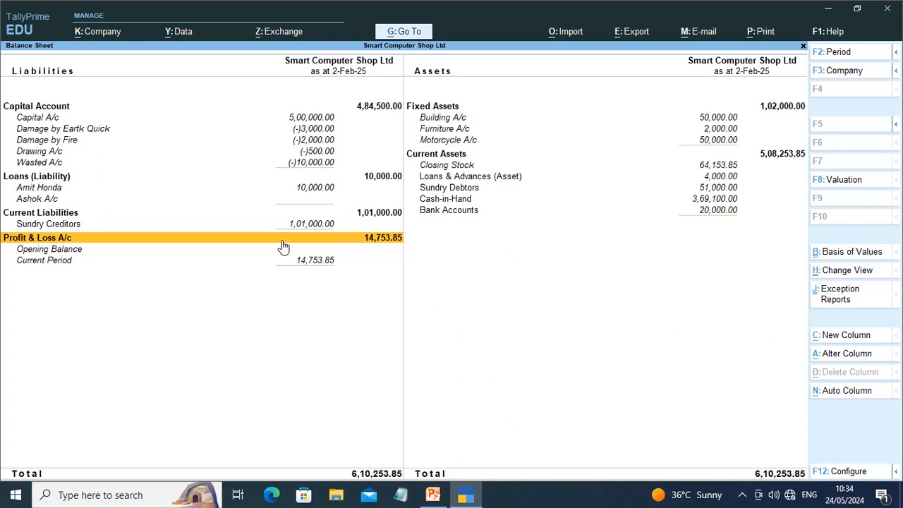
pyautogui.press('Escape')
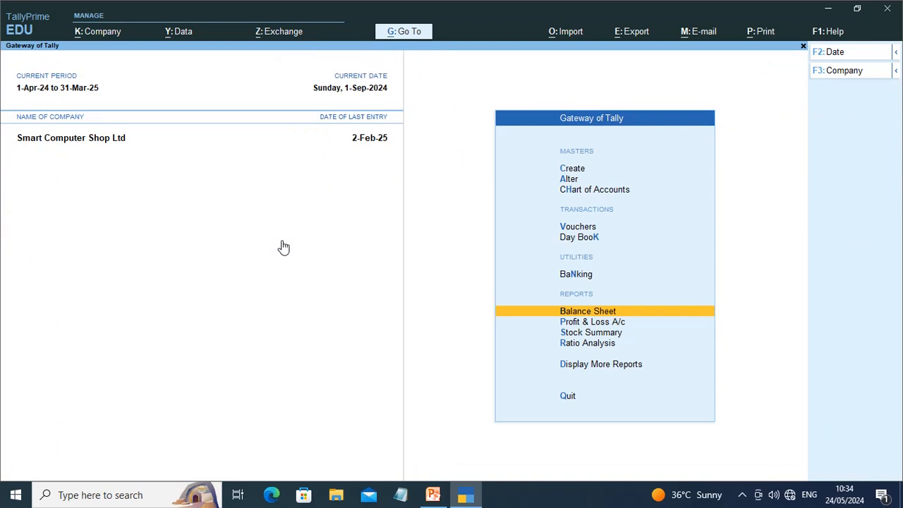
# Step: Open the Stock Summary and drill down into the RAM stock group to check its items
pyautogui.press('Down')
pyautogui.press('Down')
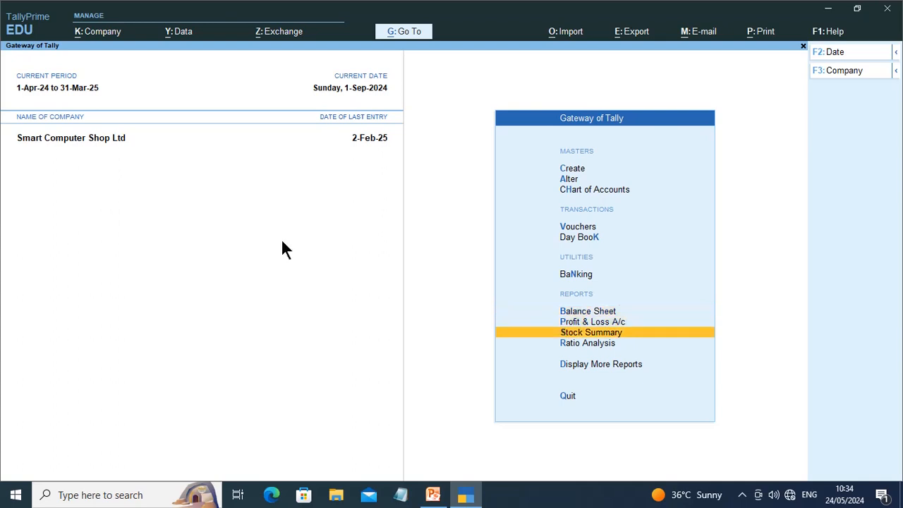
pyautogui.press('Return')
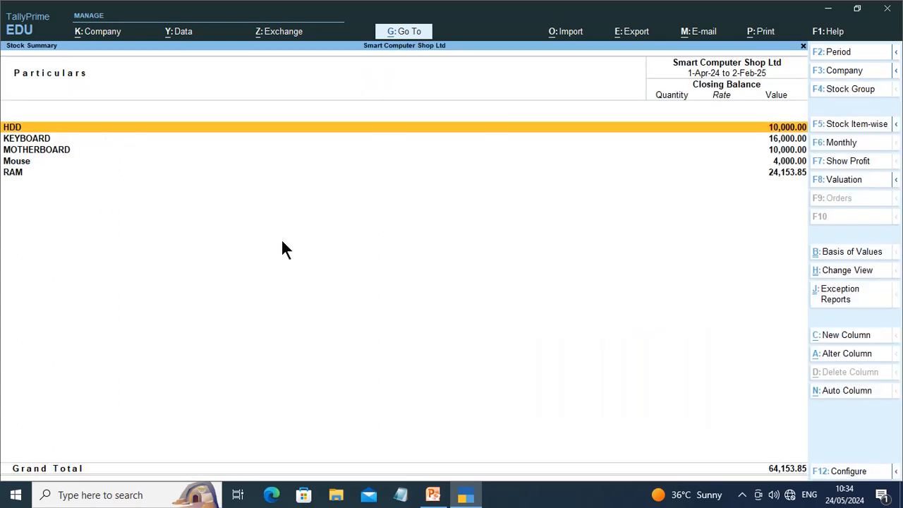
pyautogui.press('Down')
pyautogui.press('Down')
pyautogui.press('Down')
pyautogui.press('Down')
pyautogui.press('Return')
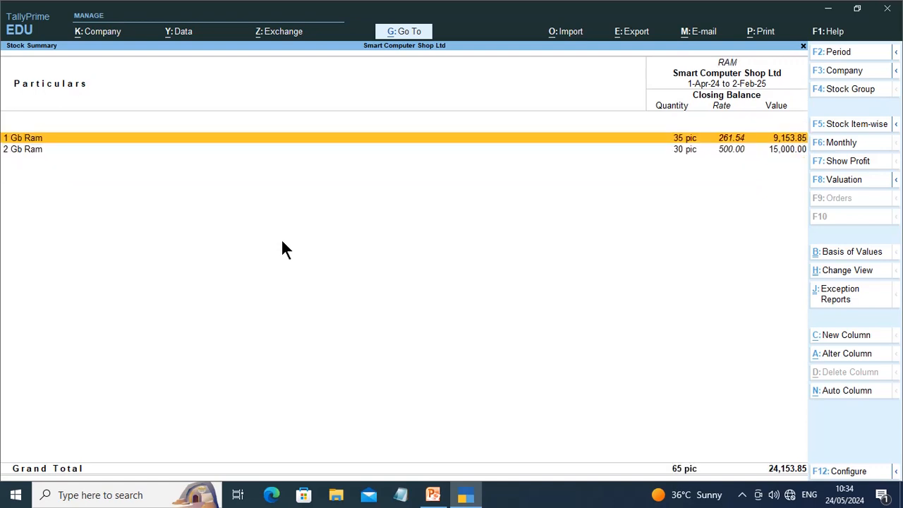
# Step: Review the monthly inward and outward movements of 1 Gb Ram, and return to the Gateway of Tally
pyautogui.press('Return')
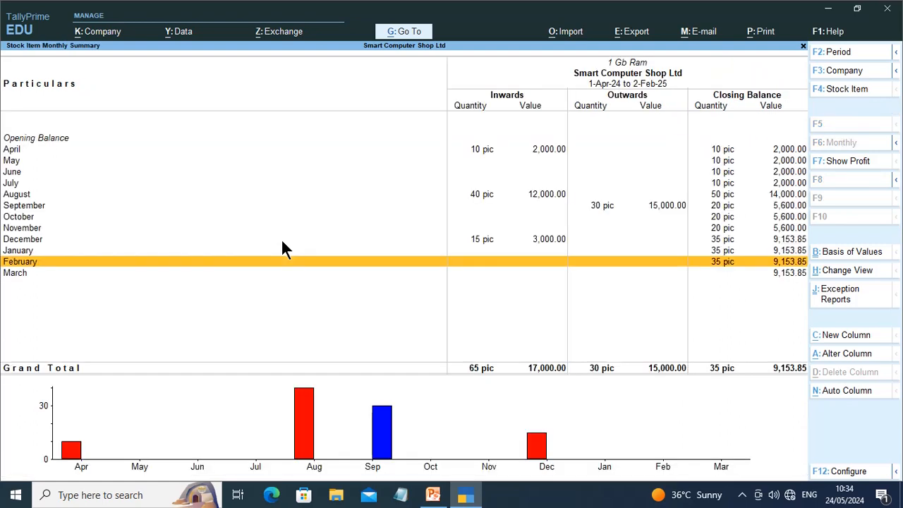
pyautogui.press('Escape')
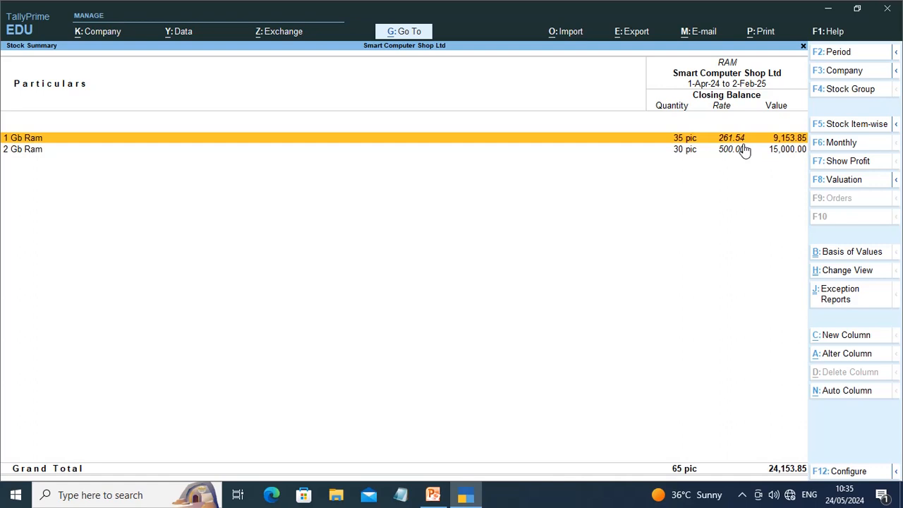
pyautogui.press('Escape')
pyautogui.press('Escape')
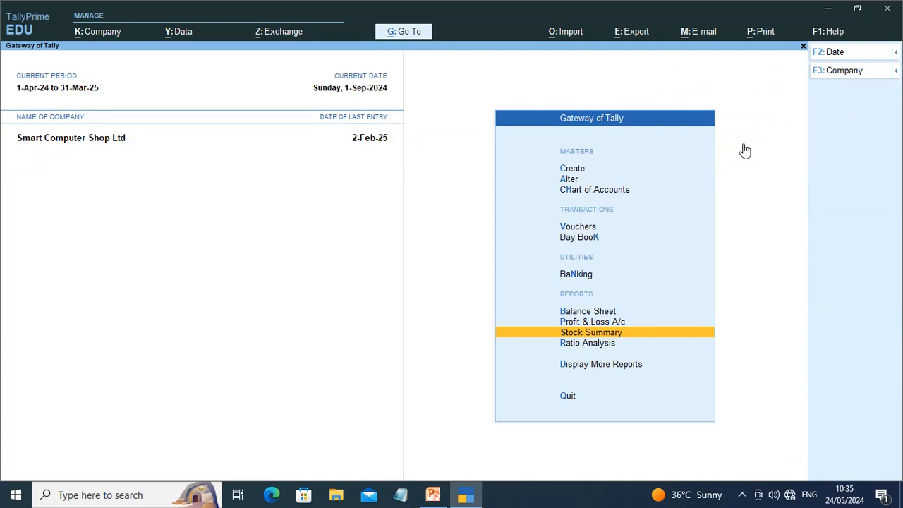
# Step: Reopen the Balance Sheet in detailed view, check Closing Stock under Current Assets, and close the report
pyautogui.press('Up')
pyautogui.press('Up')
pyautogui.press('Return')
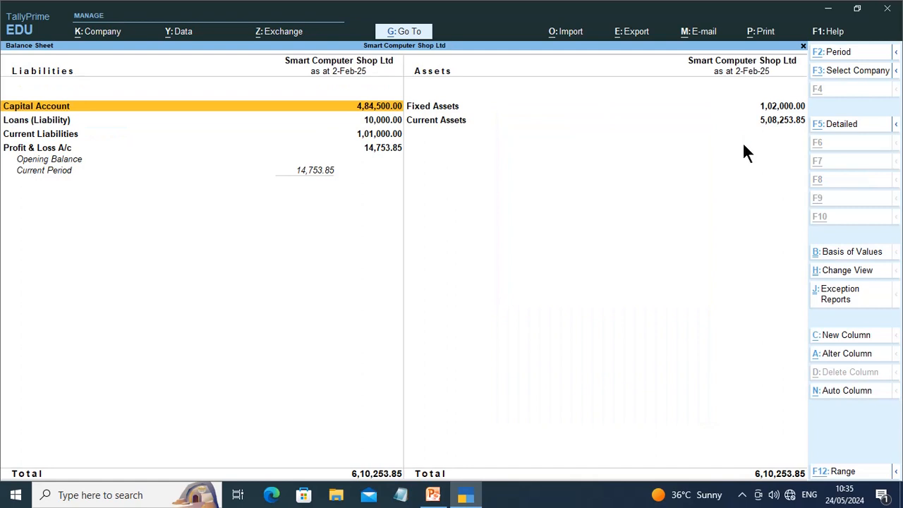
pyautogui.press('F5')
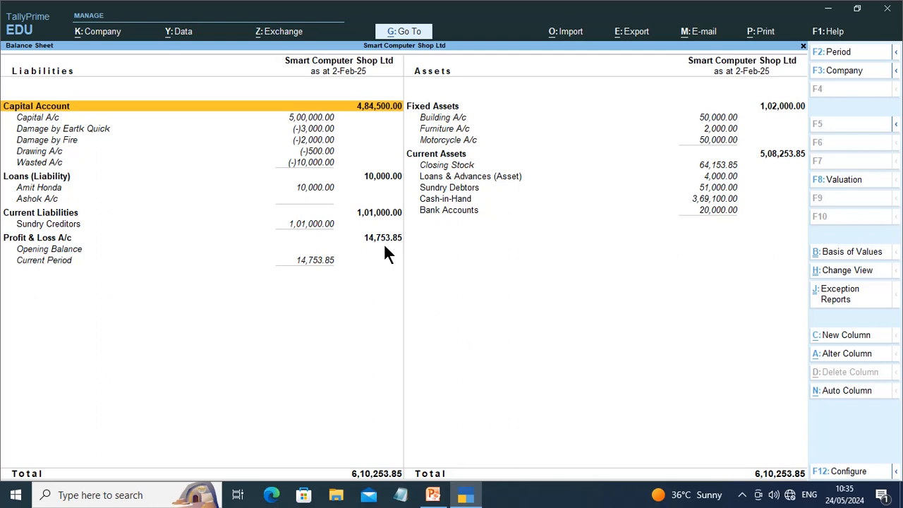
pyautogui.click(703, 167)
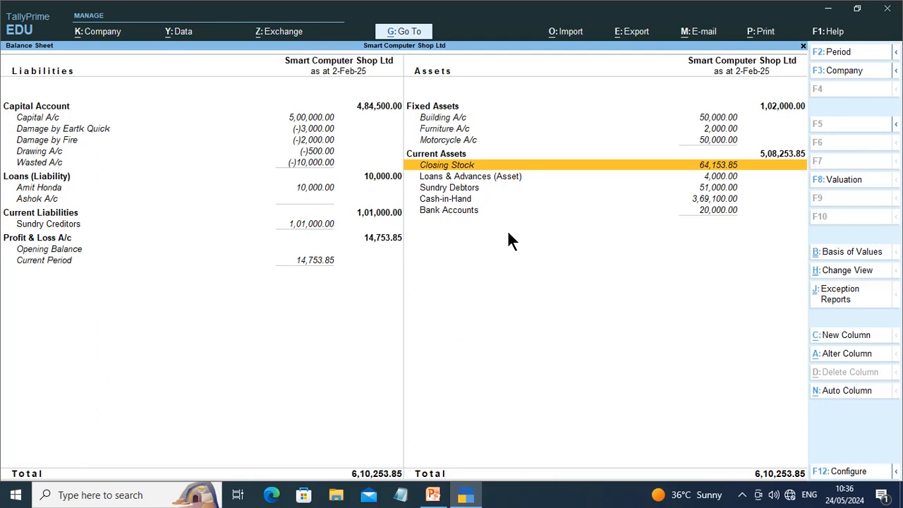
pyautogui.press('Escape')
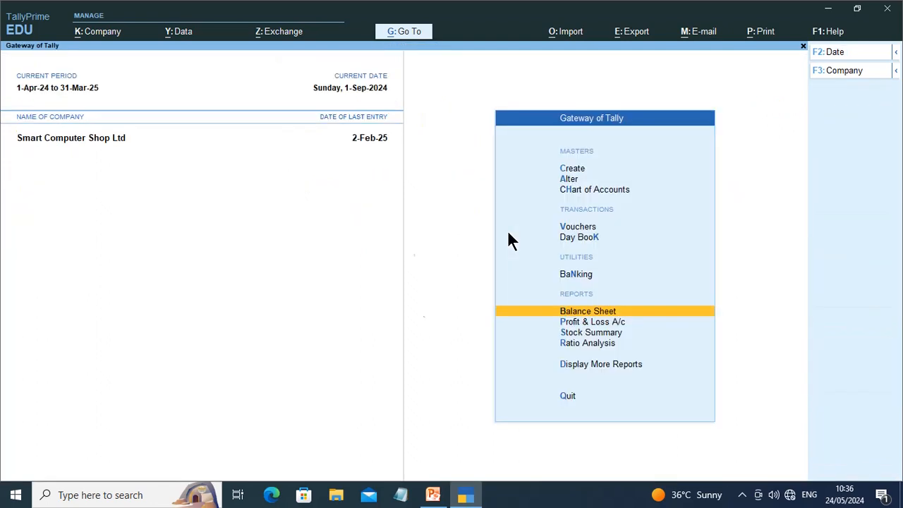
# Step: Switch to the PowerPoint presentation and show slide 32 to read the sales return transaction dated 2/9/24
pyautogui.press('Escape')
pyautogui.press('n')
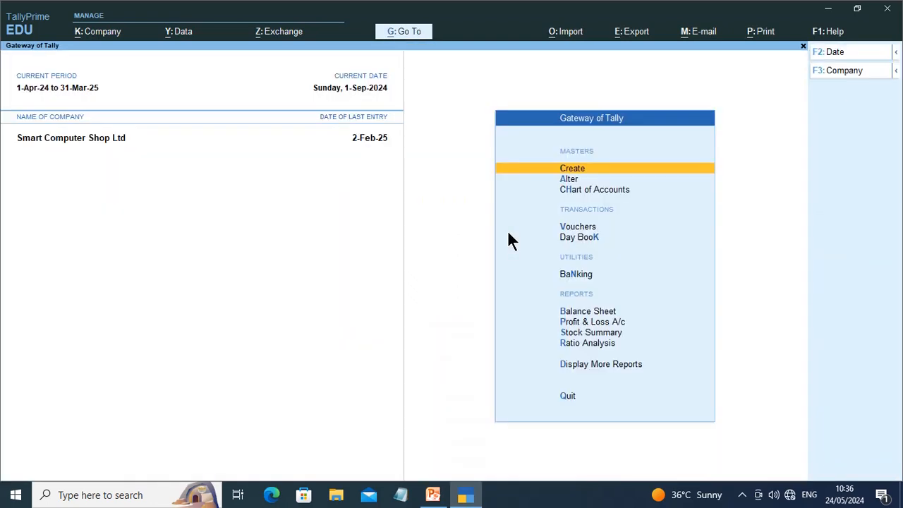
pyautogui.click(433, 495)
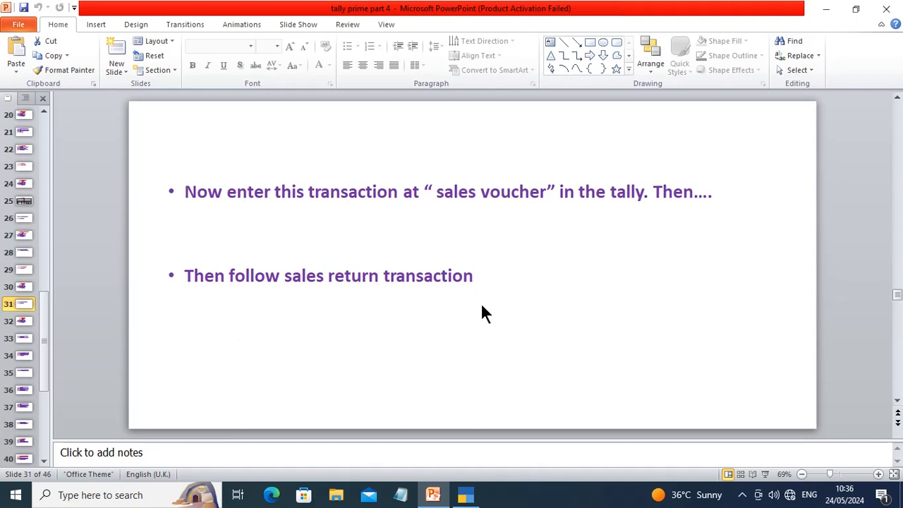
pyautogui.click(21, 322)
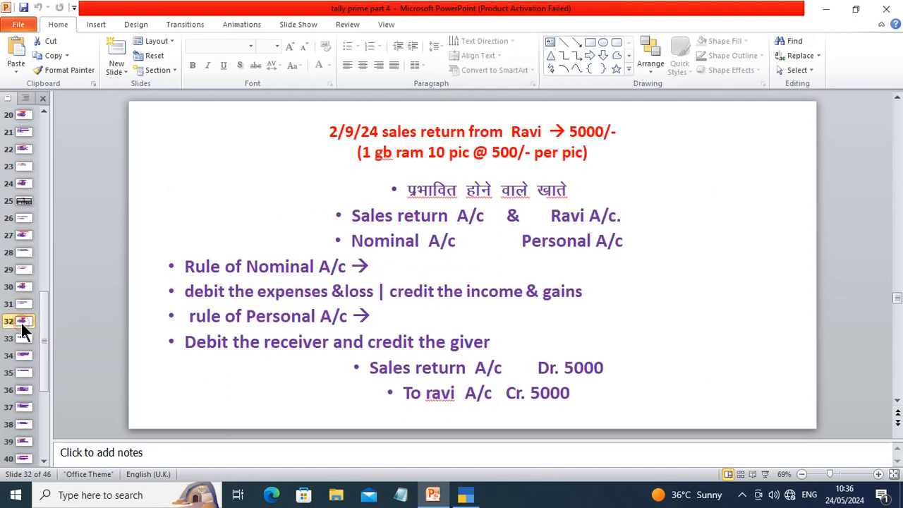